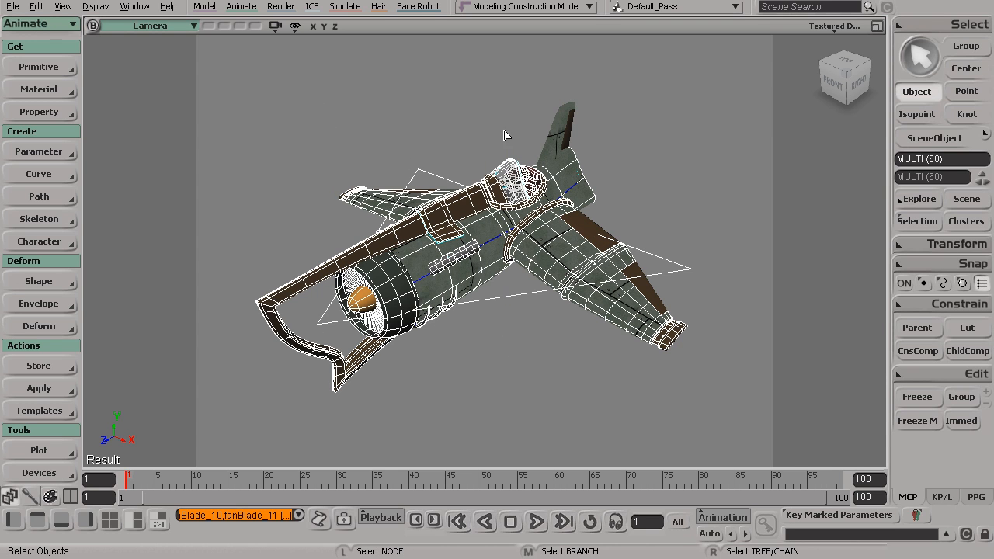
# Select the cc_ship01 control curve, and try box-selecting across the aircraft's meshes with object selection
pyautogui.press('s')
pyautogui.moveTo(490, 303)
pyautogui.mouseDown()
pyautogui.moveTo(461, 351)
pyautogui.moveTo(491, 295)
pyautogui.mouseUp()
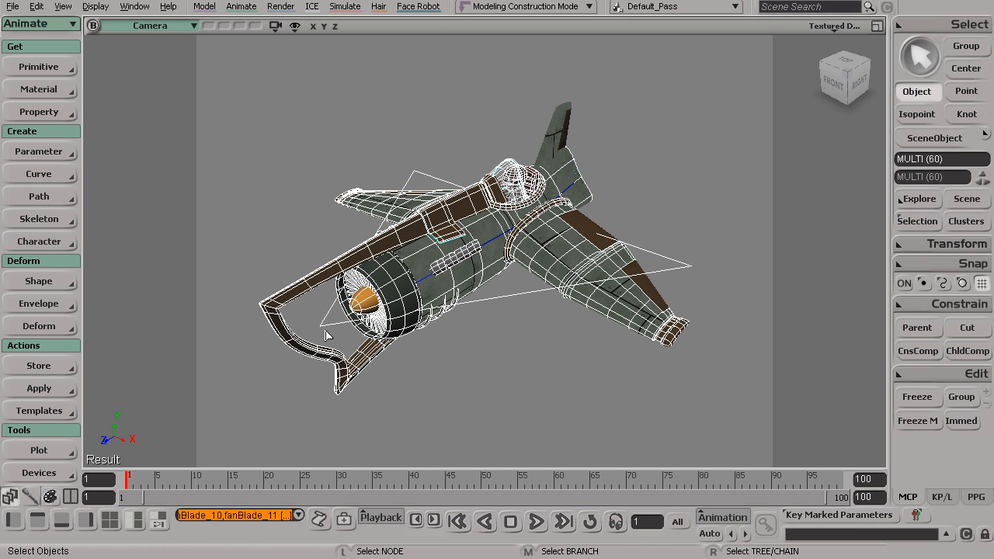
pyautogui.click(524, 314)
pyautogui.click(516, 295)
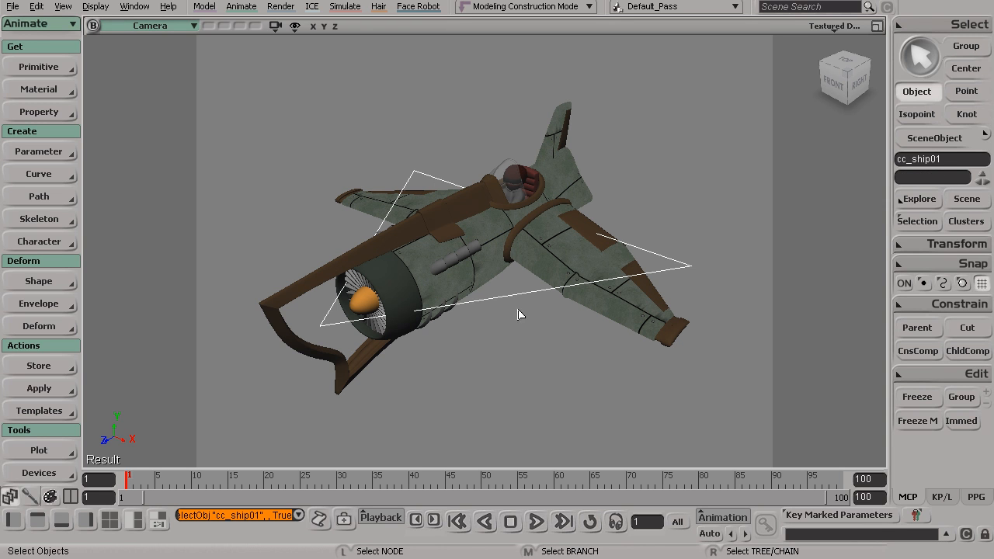
pyautogui.moveTo(396, 149); pyautogui.dragTo(440, 178)
pyautogui.moveTo(344, 111); pyautogui.dragTo(505, 339)
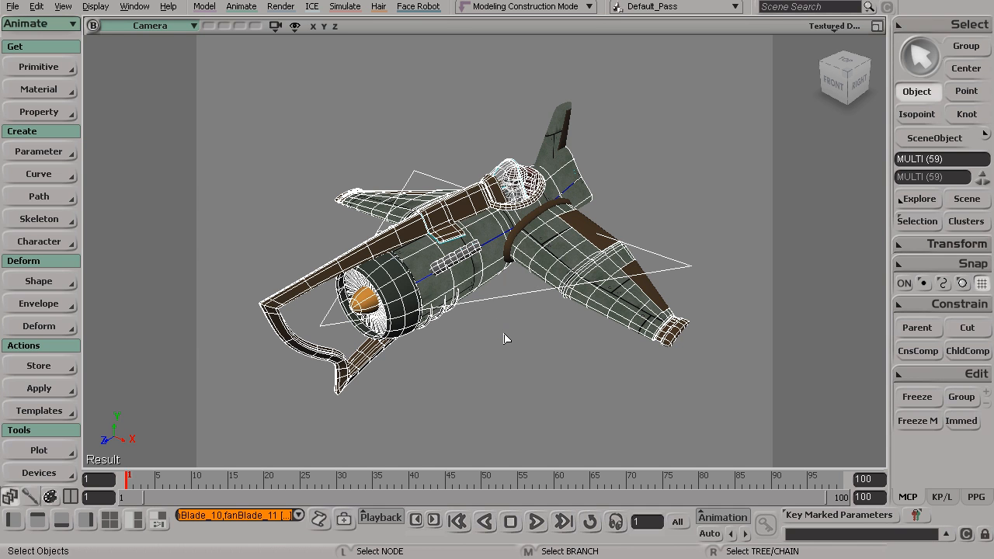
pyautogui.moveTo(427, 73); pyautogui.dragTo(457, 89)
pyautogui.press('s')
pyautogui.moveTo(484, 166); pyautogui.dragTo(469, 223)
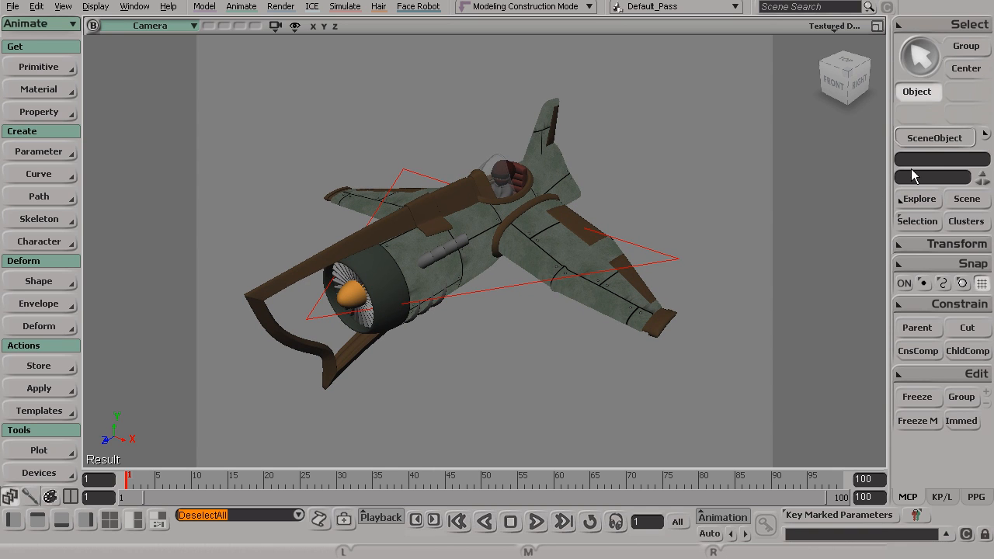
# Limit the selection filter to curves and box-select across the aircraft to pick the cc_ship01 control curve
pyautogui.click(985, 135)
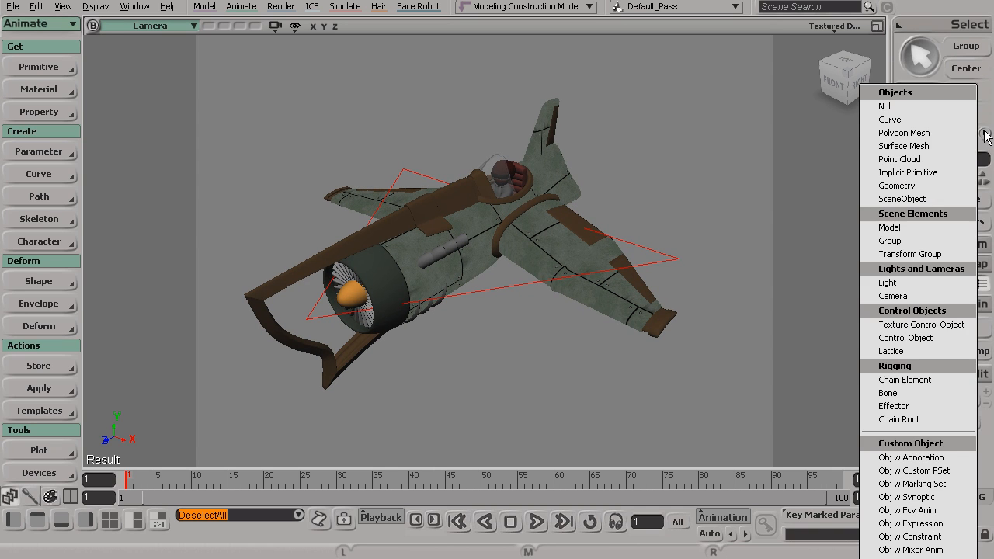
pyautogui.click(905, 121)
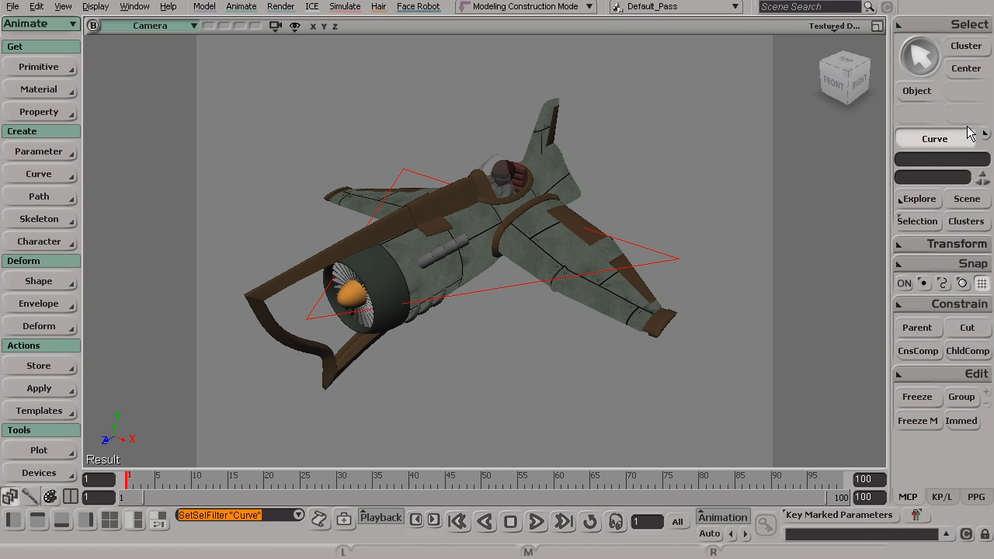
pyautogui.moveTo(370, 97); pyautogui.dragTo(572, 368)
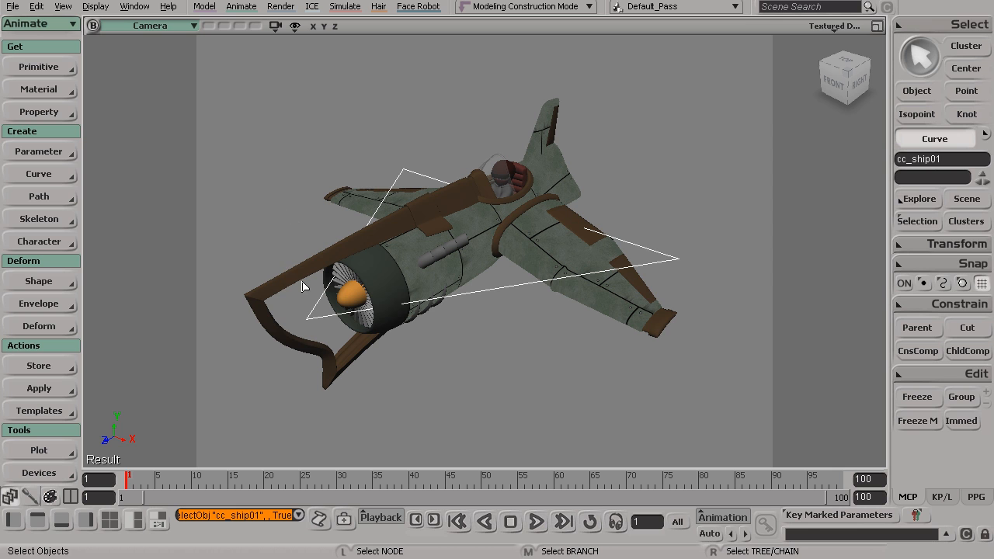
pyautogui.press('s')
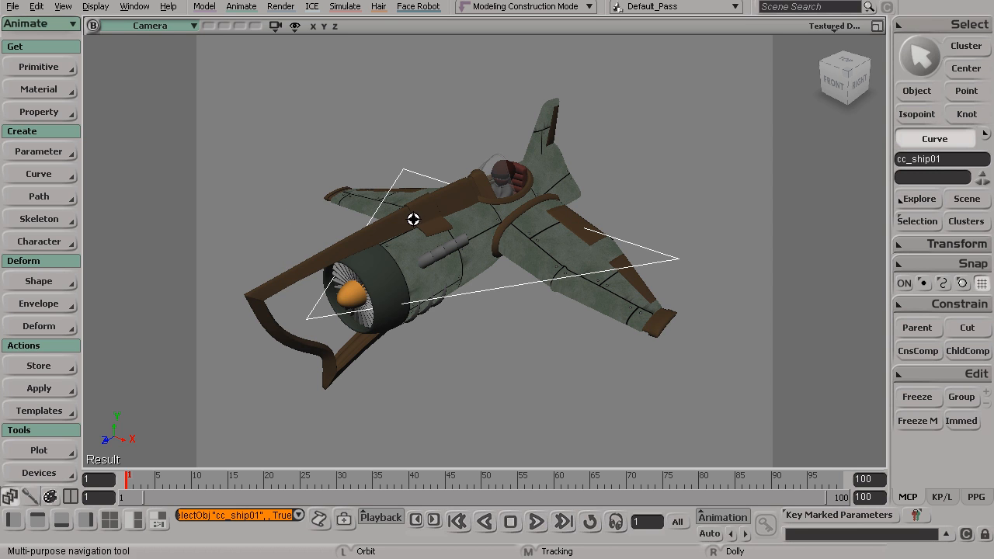
pyautogui.moveTo(410, 220); pyautogui.dragTo(406, 224)
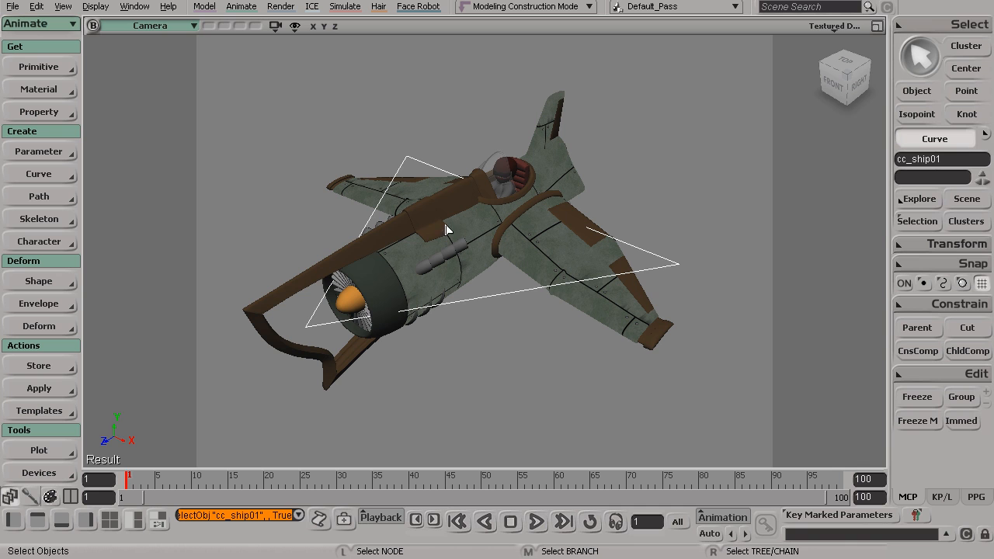
# Reset the selection filter from curves to scene objects, test-select aircraft parts, and return to object selection
pyautogui.click(985, 135)
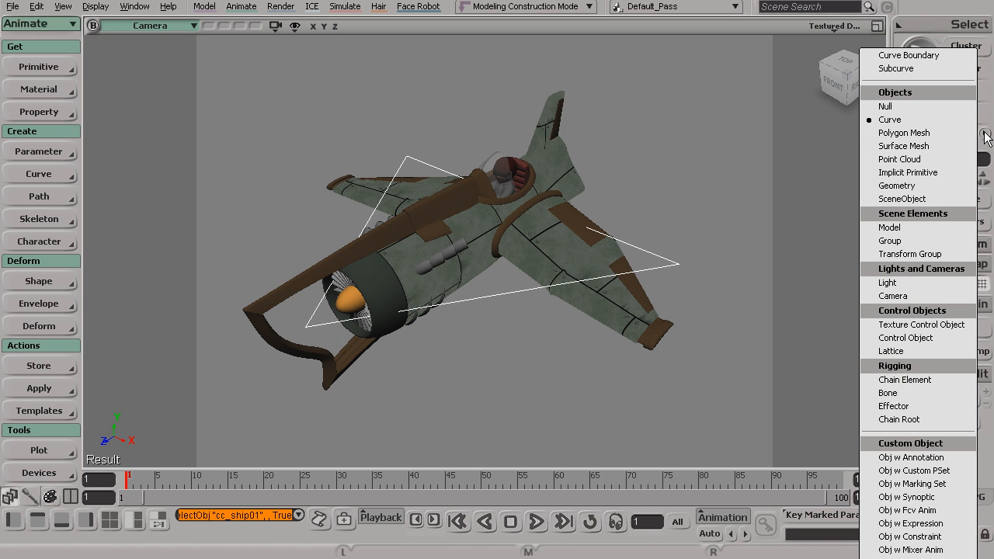
pyautogui.click(920, 199)
pyautogui.click(486, 247)
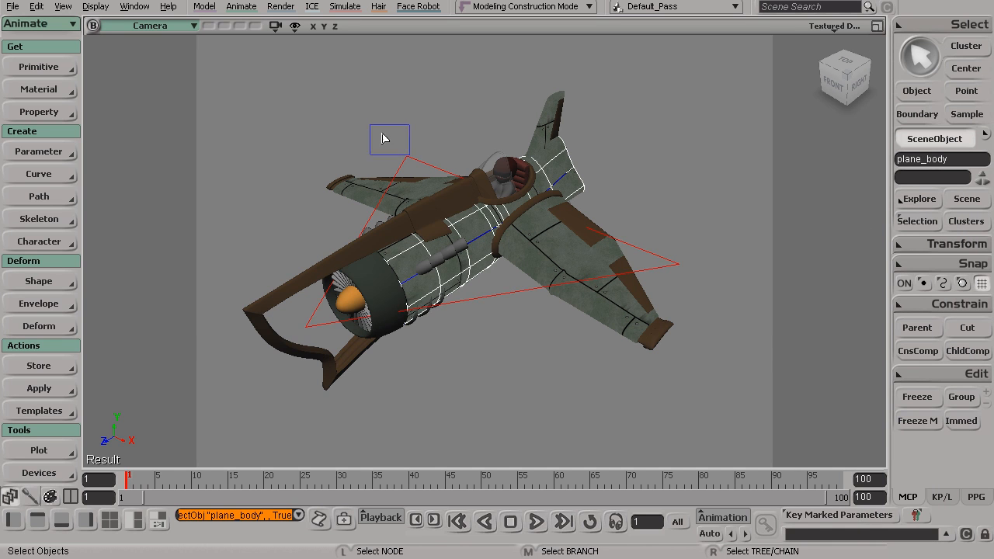
pyautogui.moveTo(372, 126); pyautogui.dragTo(455, 193)
pyautogui.moveTo(323, 84); pyautogui.dragTo(461, 224)
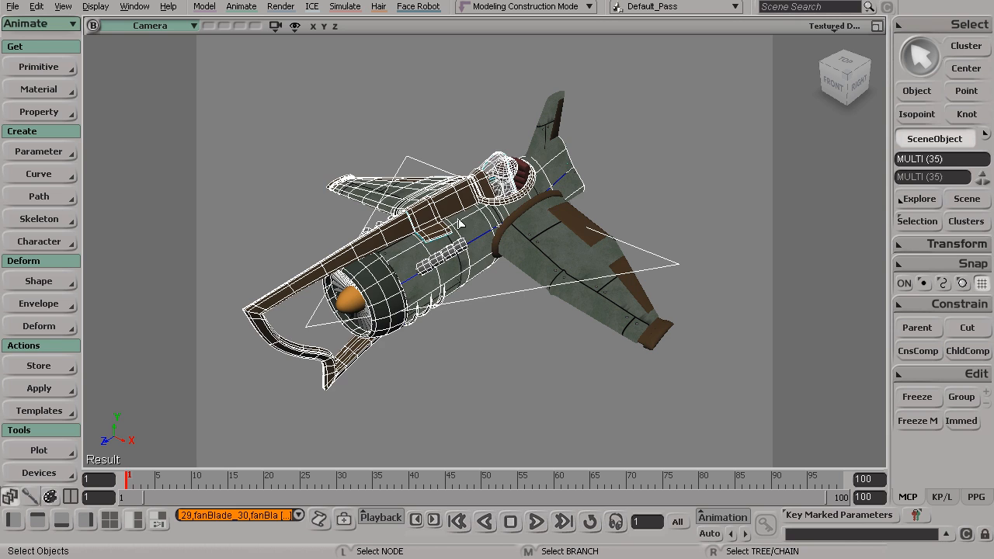
pyautogui.click(427, 87)
pyautogui.moveTo(432, 128); pyautogui.dragTo(489, 339)
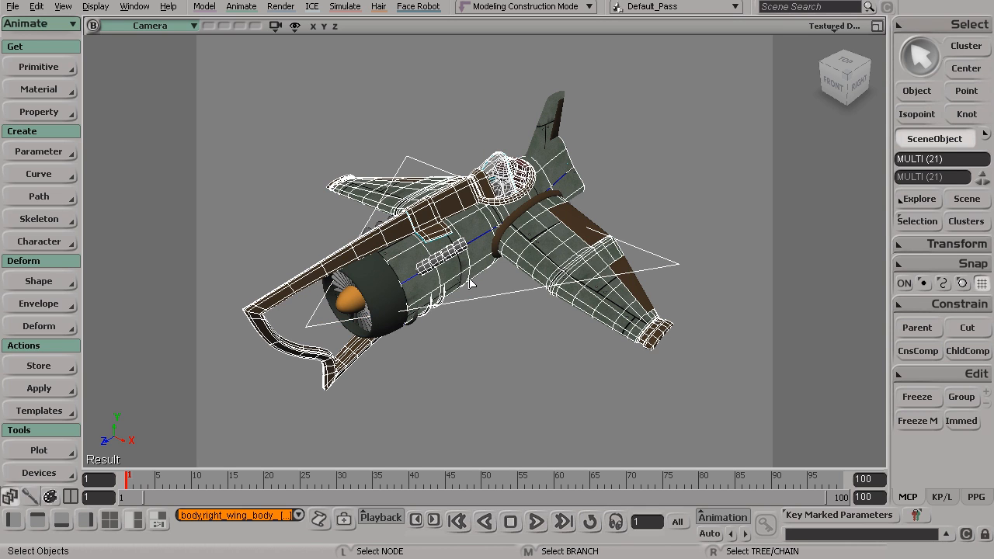
pyautogui.click(407, 102)
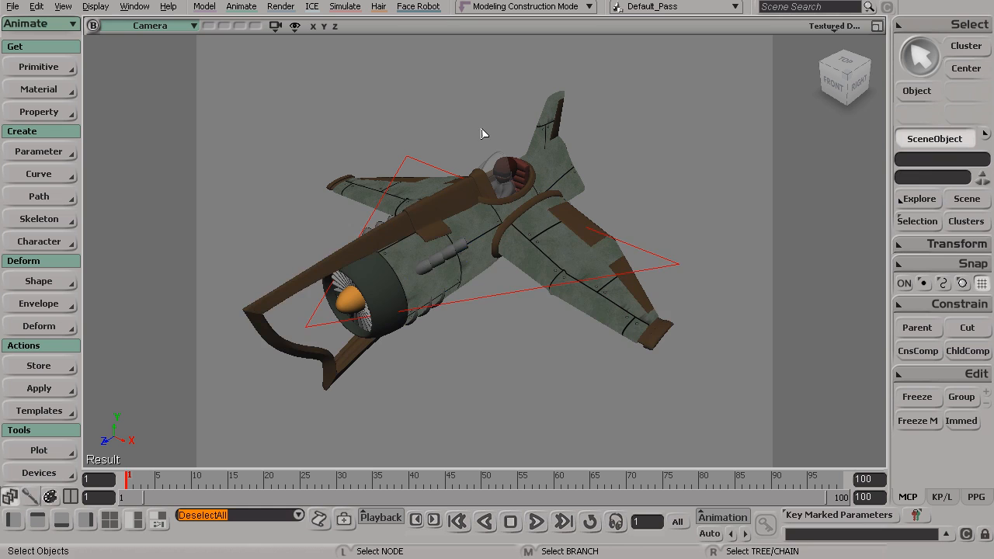
pyautogui.click(917, 91)
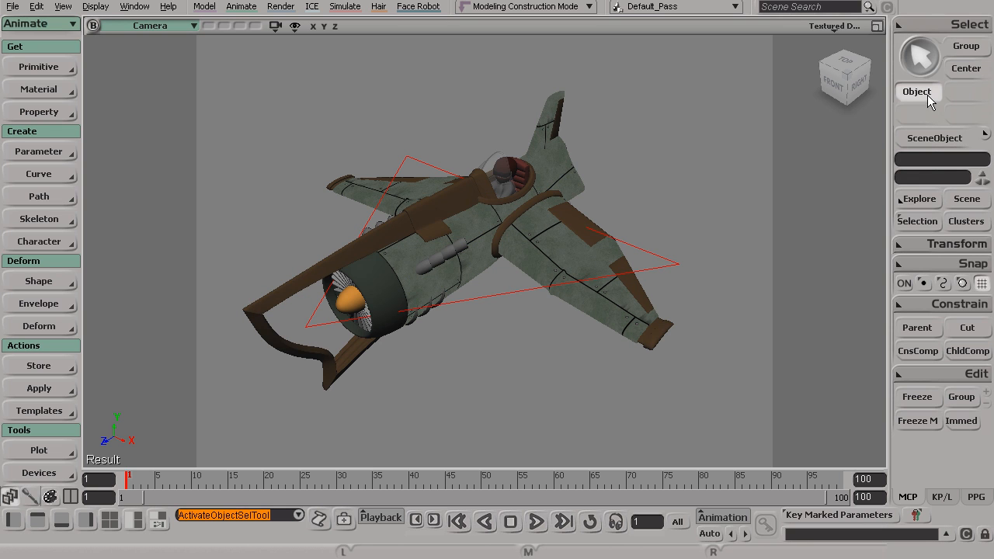
pyautogui.moveTo(325, 137); pyautogui.dragTo(507, 325)
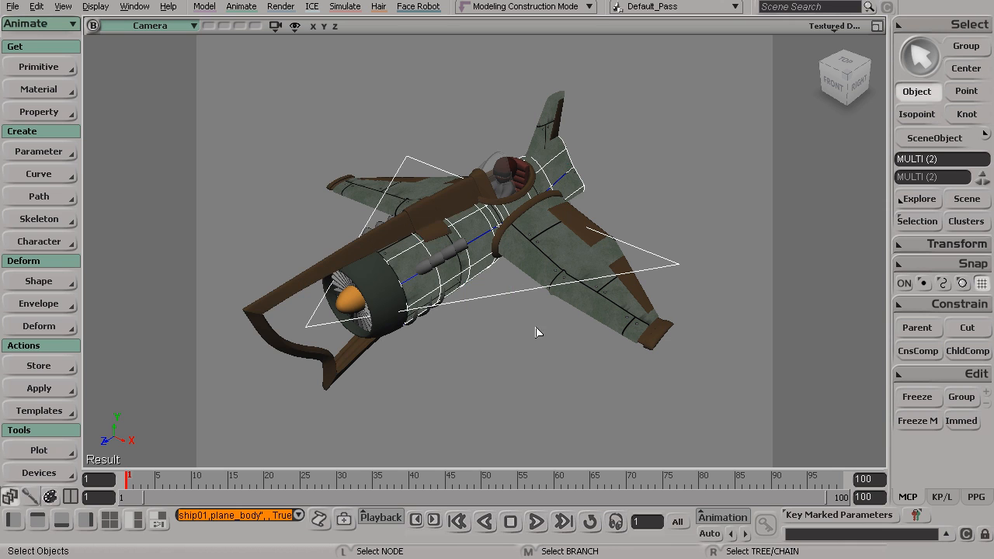
# Select only the cc_ship01 control curve and open the Scene Layer Manager
pyautogui.press('s')
pyautogui.moveTo(643, 191); pyautogui.dragTo(613, 211)
pyautogui.press('s')
pyautogui.press('6')
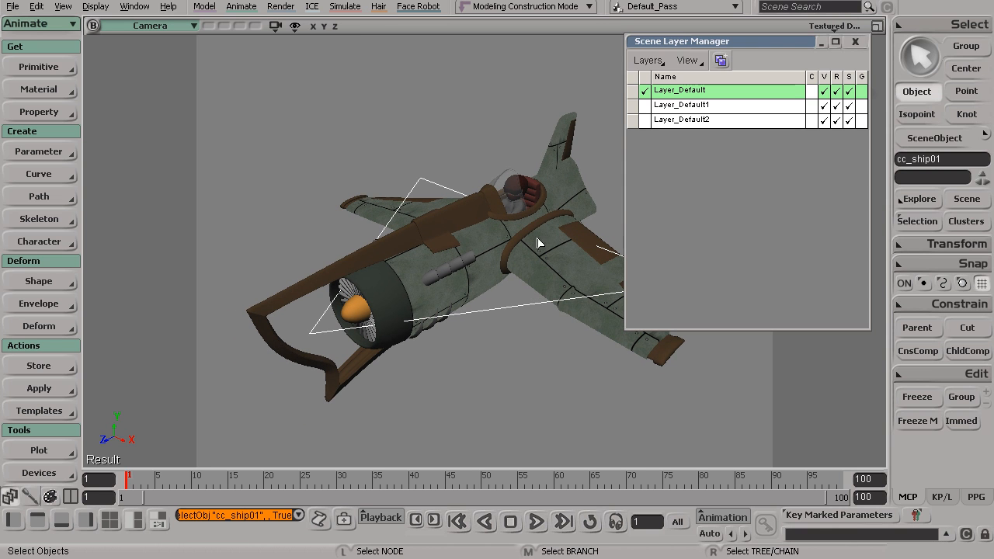
# Make Layer_Default2 the current layer and toggle its view visibility to check which objects it holds
pyautogui.press('s')
pyautogui.moveTo(501, 256); pyautogui.dragTo(617, 214)
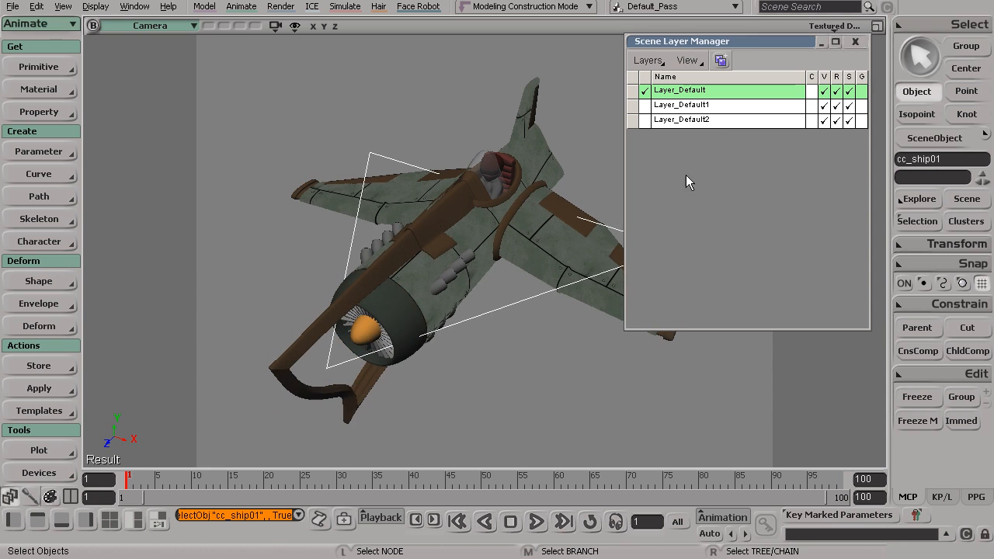
pyautogui.press('s')
pyautogui.moveTo(572, 244); pyautogui.dragTo(460, 239)
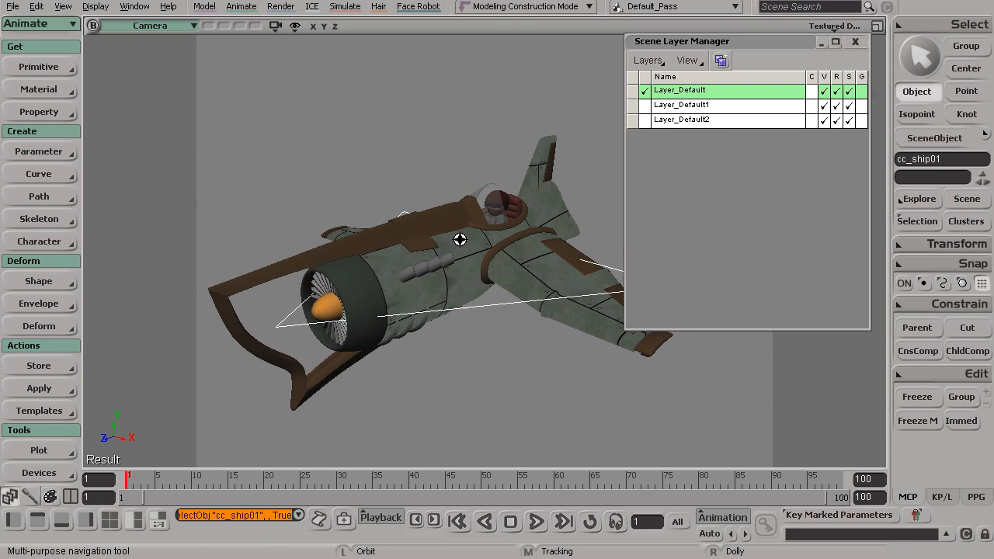
pyautogui.click(644, 120)
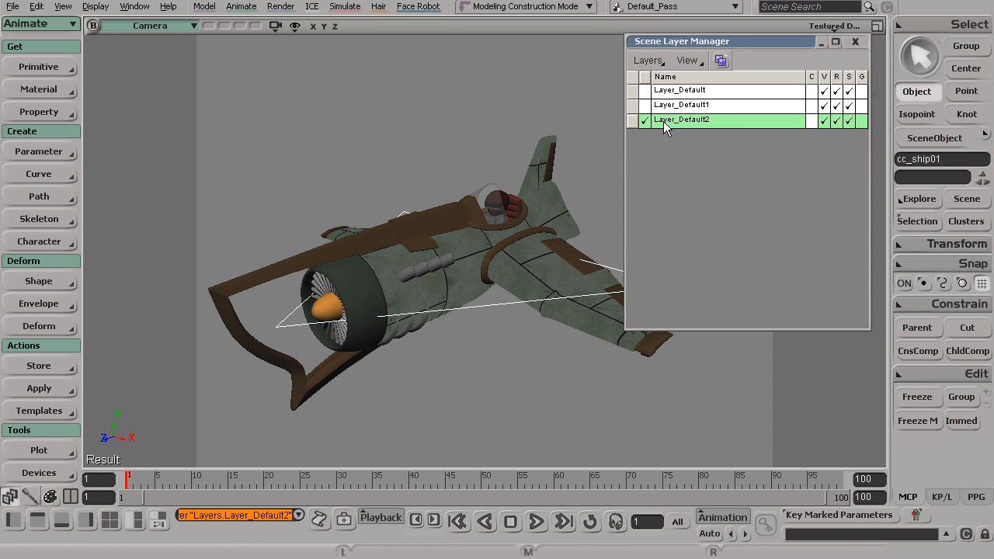
pyautogui.press('s')
pyautogui.moveTo(455, 215)
pyautogui.mouseDown()
pyautogui.moveTo(442, 240)
pyautogui.moveTo(466, 230)
pyautogui.mouseUp()
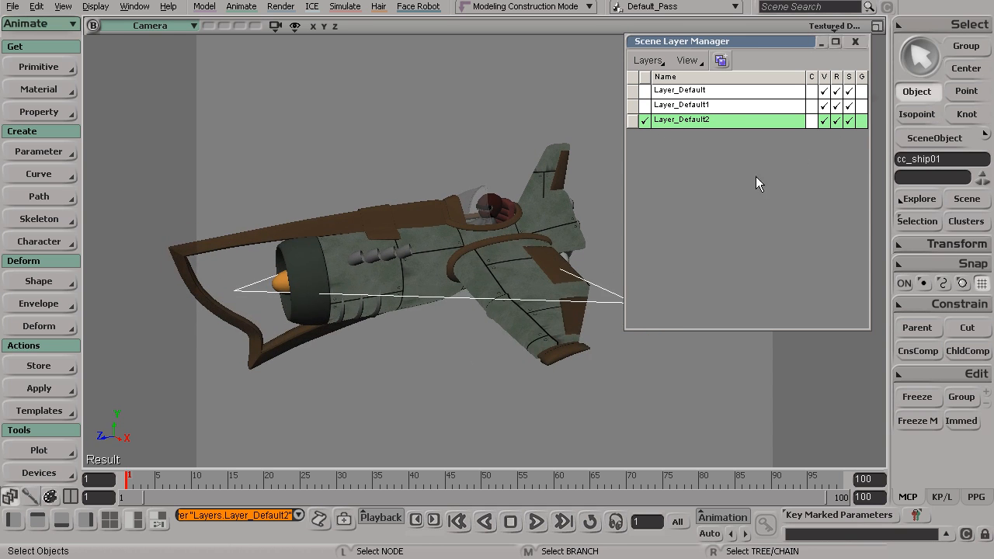
pyautogui.click(824, 121)
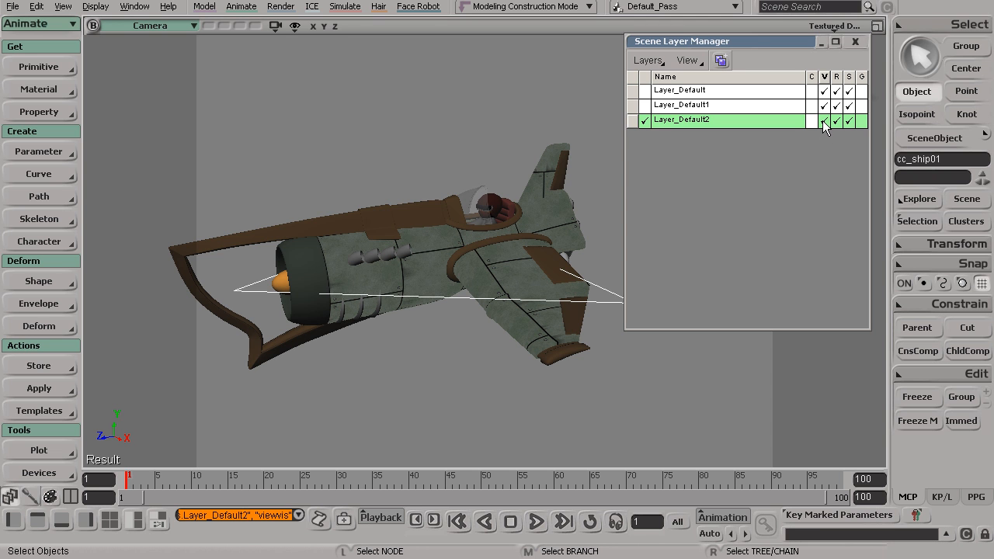
pyautogui.press('s')
pyautogui.moveTo(494, 300); pyautogui.dragTo(519, 319)
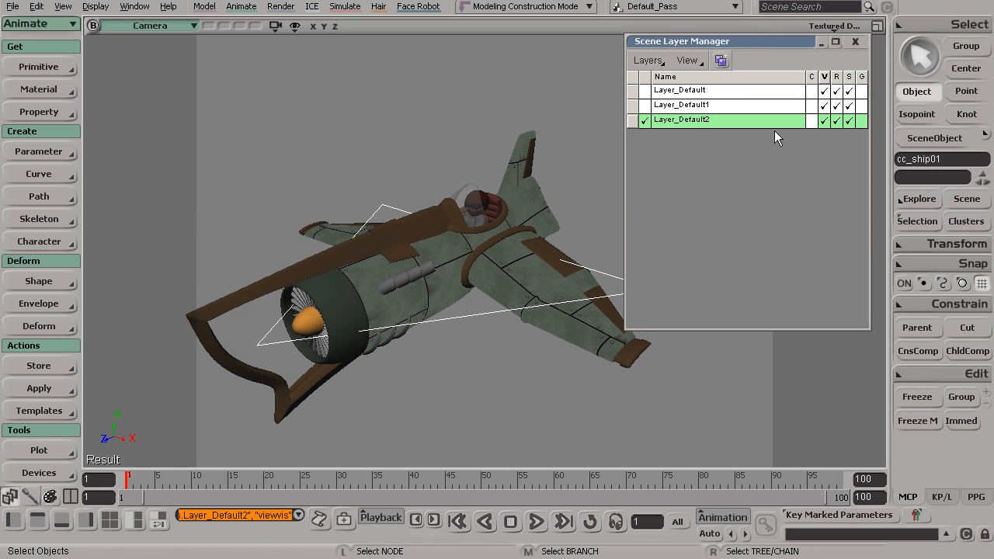
# Delete the Layer_Default2 scene layer
pyautogui.click(647, 121)
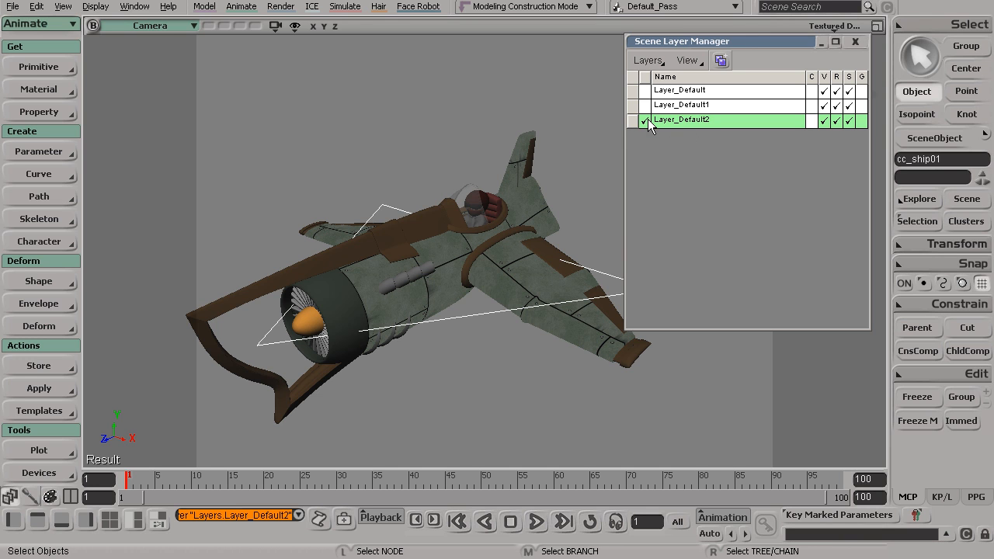
pyautogui.click(645, 61)
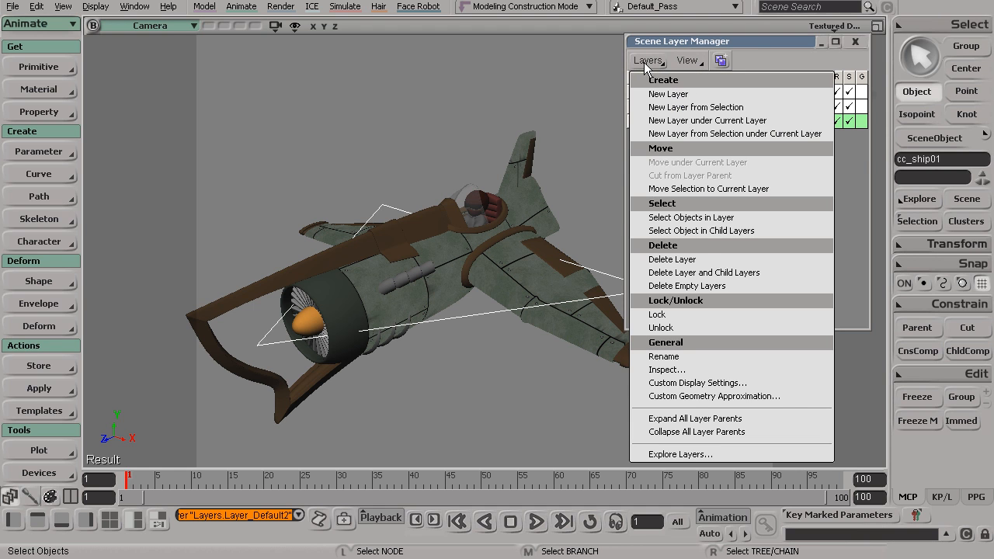
pyautogui.click(700, 260)
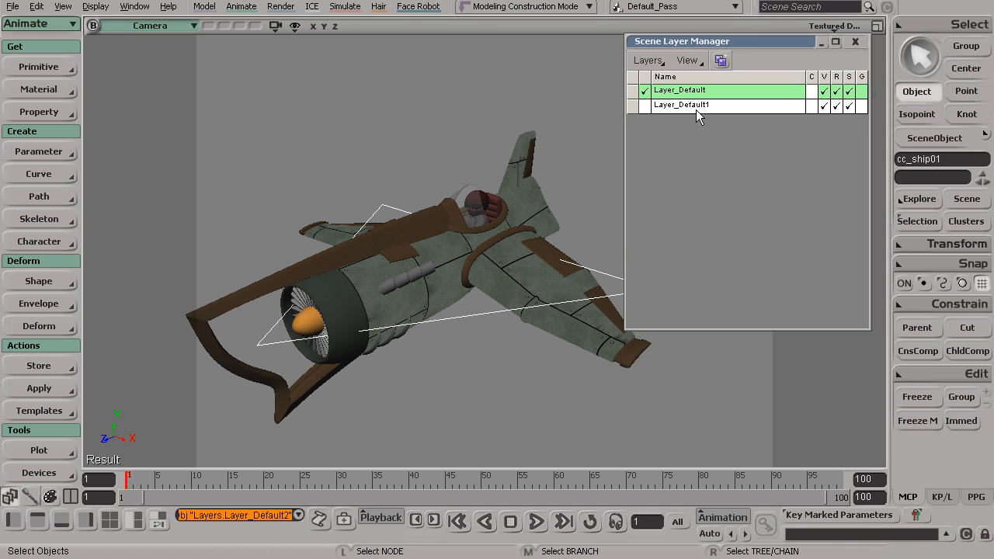
# Toggle the view visibility of Layer_Default1 to check its contents, leaving the layer hidden
pyautogui.click(825, 106)
pyautogui.click(824, 105)
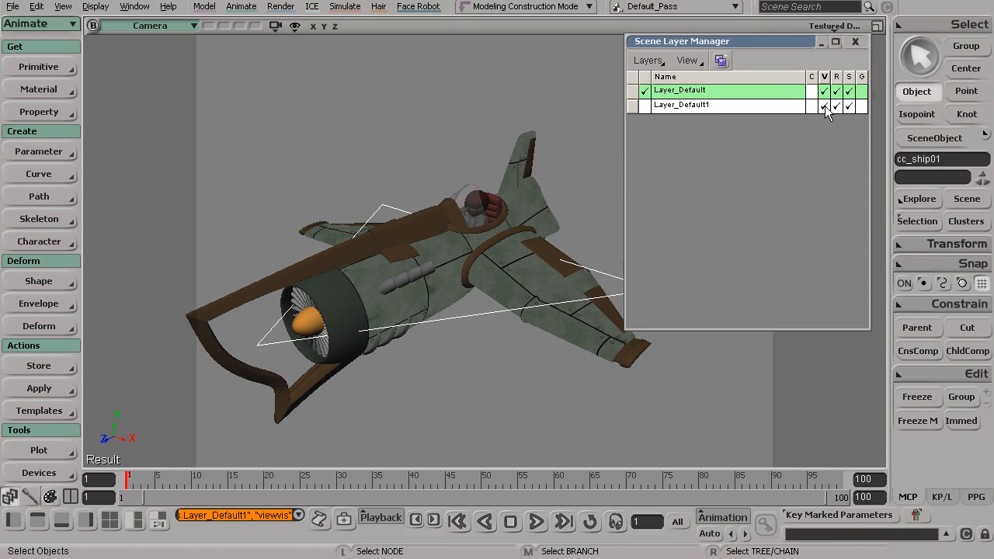
pyautogui.click(825, 106)
pyautogui.click(825, 106)
pyautogui.click(825, 105)
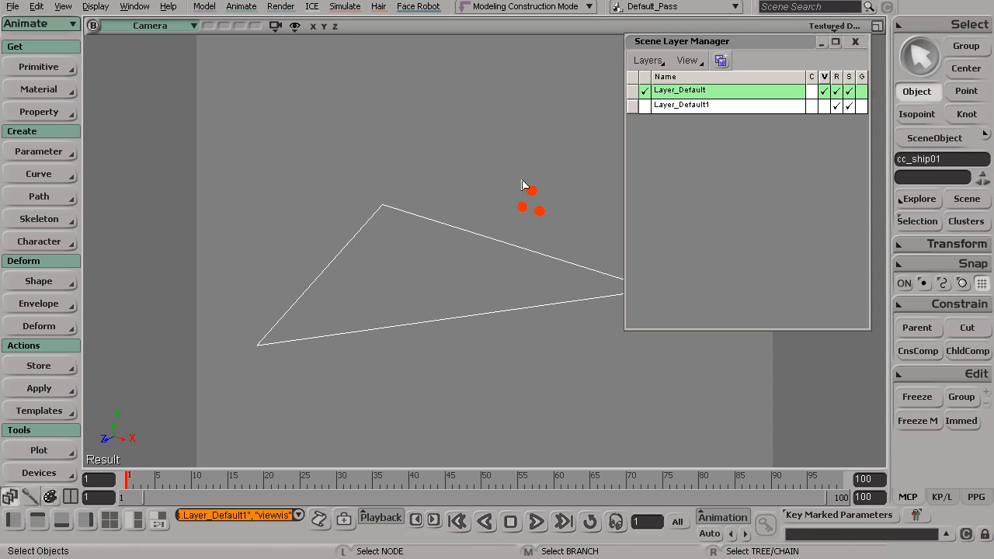
# Make Layer_Default1 the current layer and move the three orange spheres into it
pyautogui.click(644, 106)
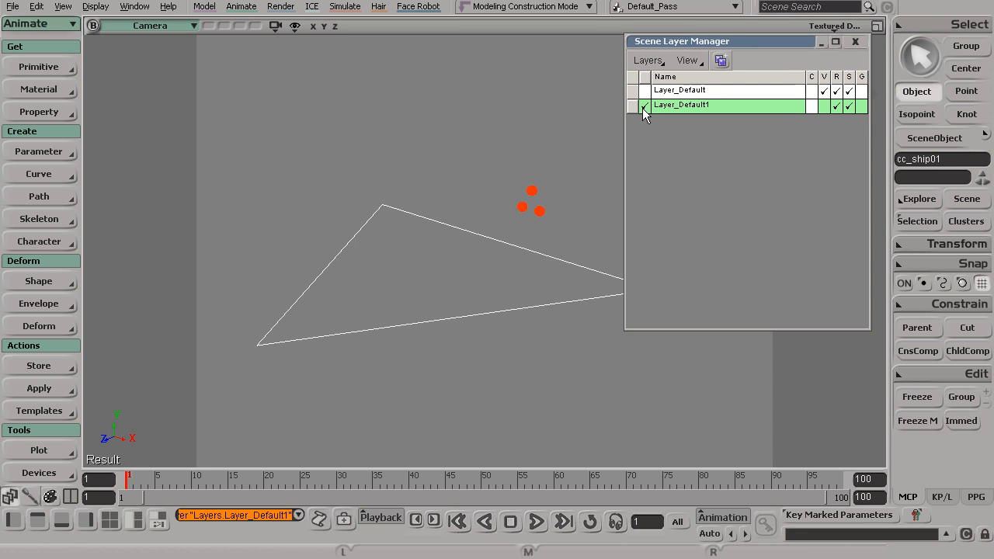
pyautogui.moveTo(490, 143); pyautogui.dragTo(572, 229)
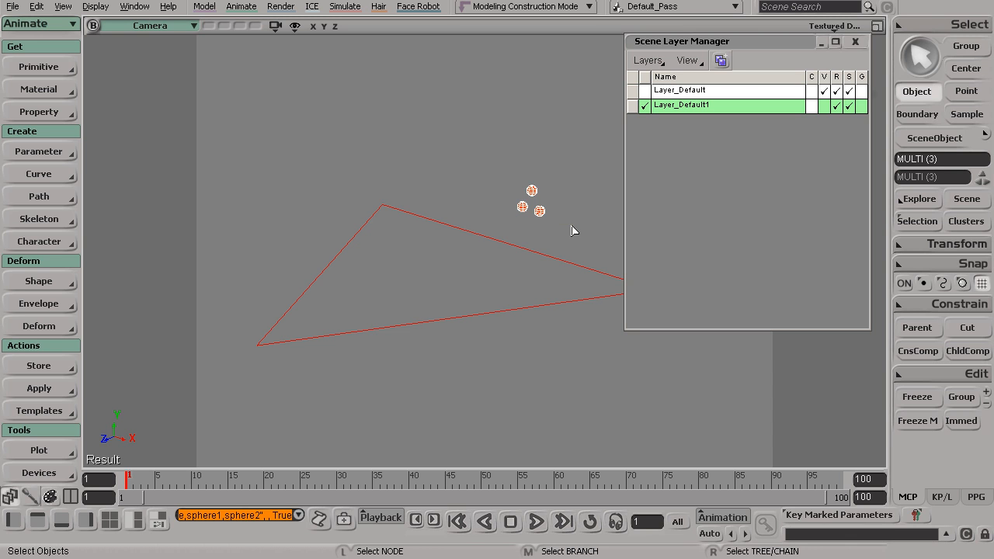
pyautogui.click(650, 65)
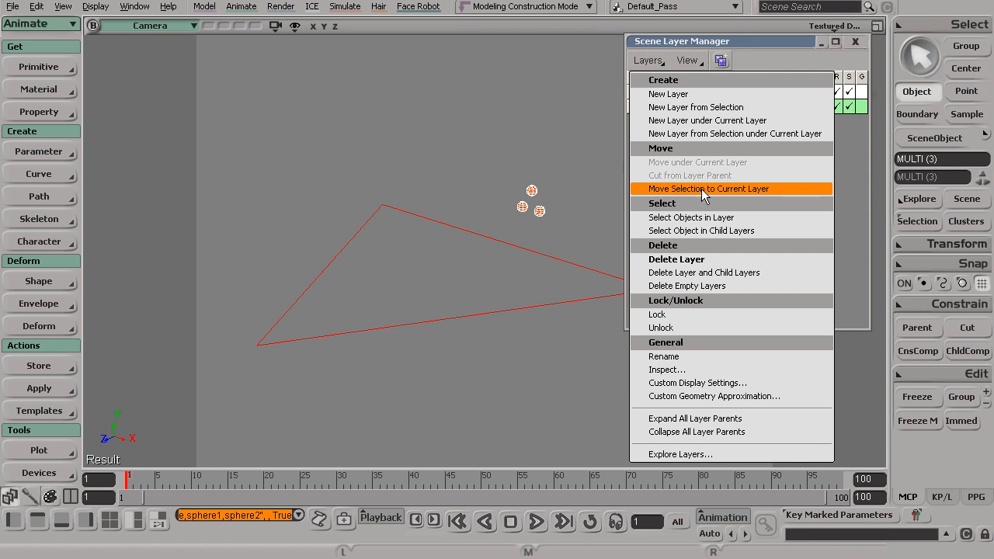
pyautogui.click(735, 190)
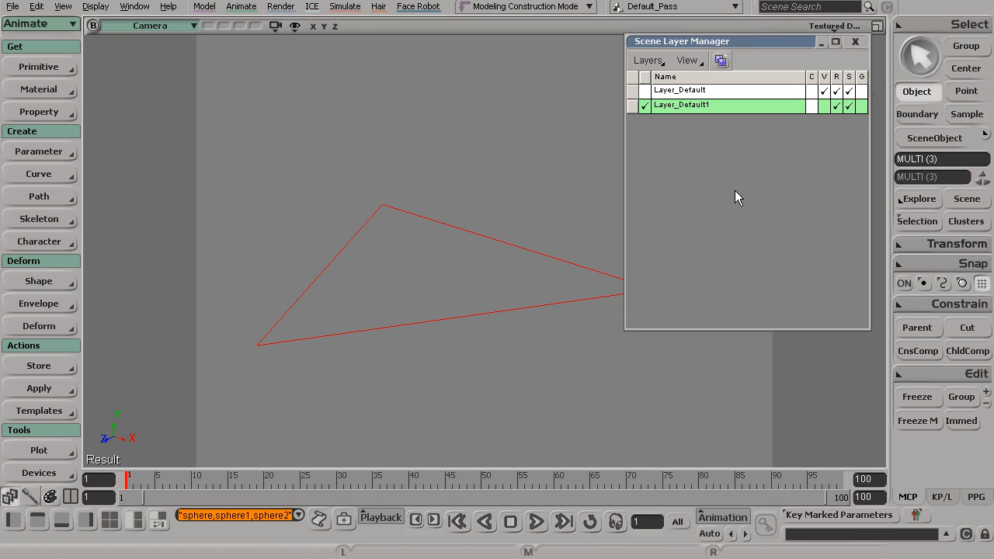
# Make Layer_Default the current layer and rename Layer_Default1 as shipMesh_layer
pyautogui.click(646, 94)
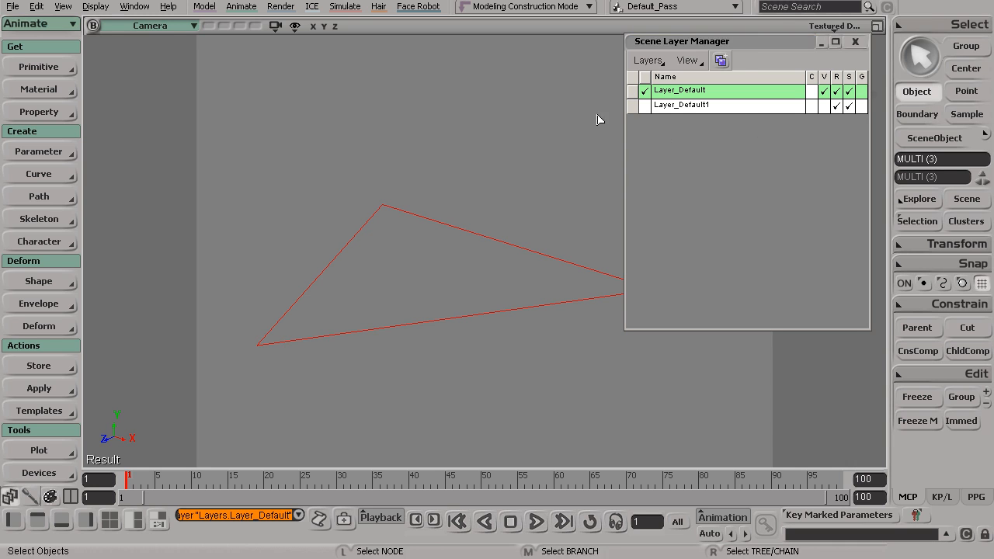
pyautogui.doubleClick(669, 107)
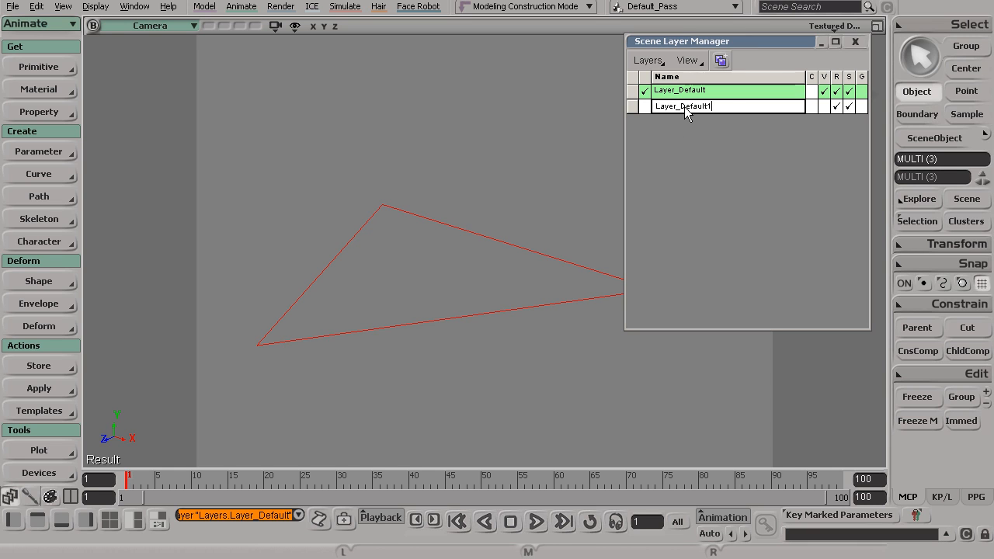
pyautogui.moveTo(684, 111); pyautogui.dragTo(655, 111)
pyautogui.click(714, 108)
pyautogui.doubleClick(716, 107)
pyautogui.write('shipMesh_lay')
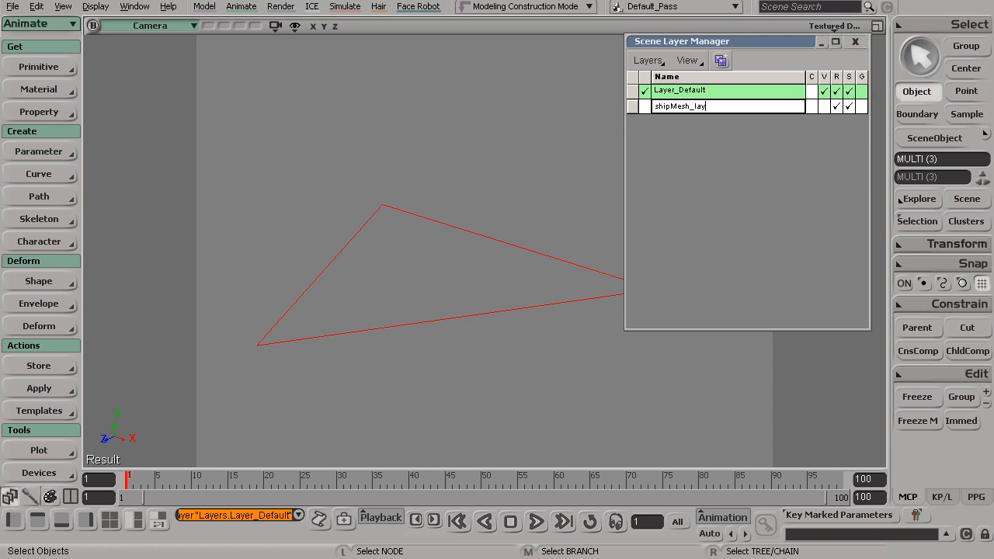
pyautogui.press('Return')
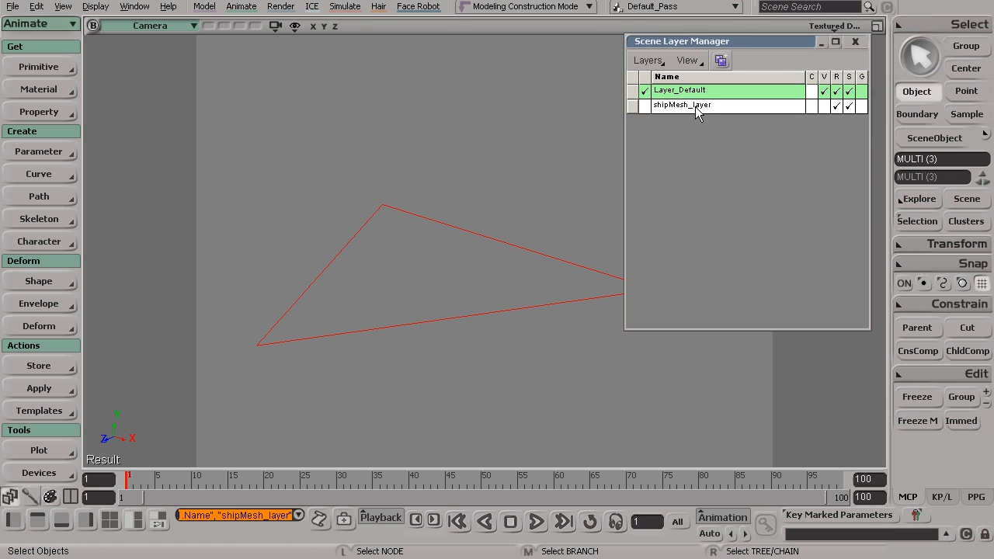
# Explore the scene layers and expand shipMesh_layer to examine which meshes it contains, then collapse it
pyautogui.rightClick(696, 109)
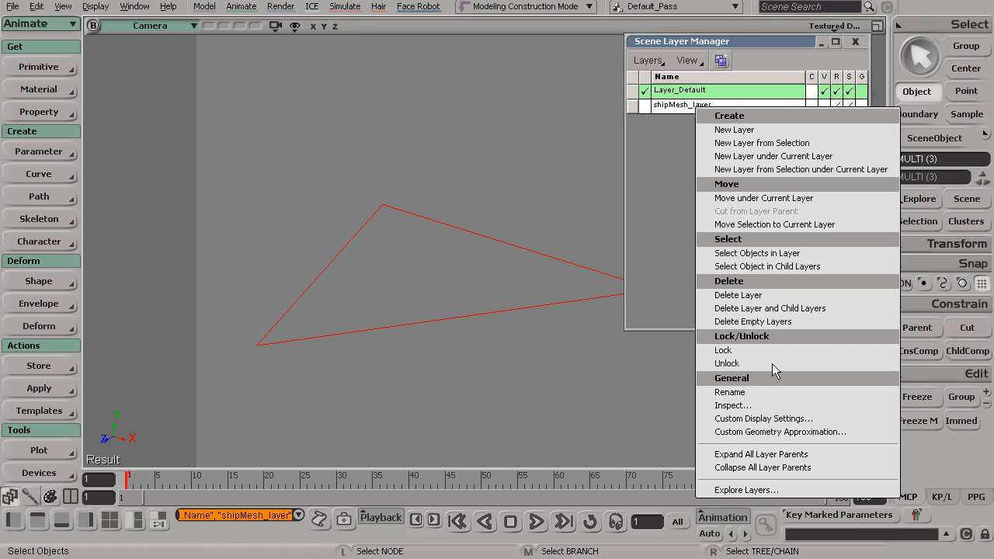
pyautogui.click(769, 489)
pyautogui.moveTo(725, 283); pyautogui.dragTo(445, 71)
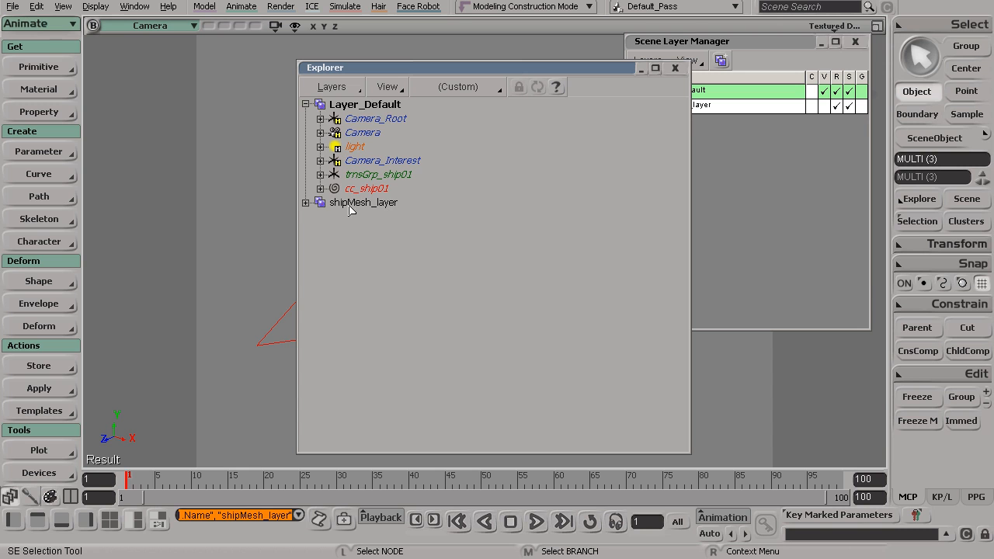
pyautogui.click(306, 202)
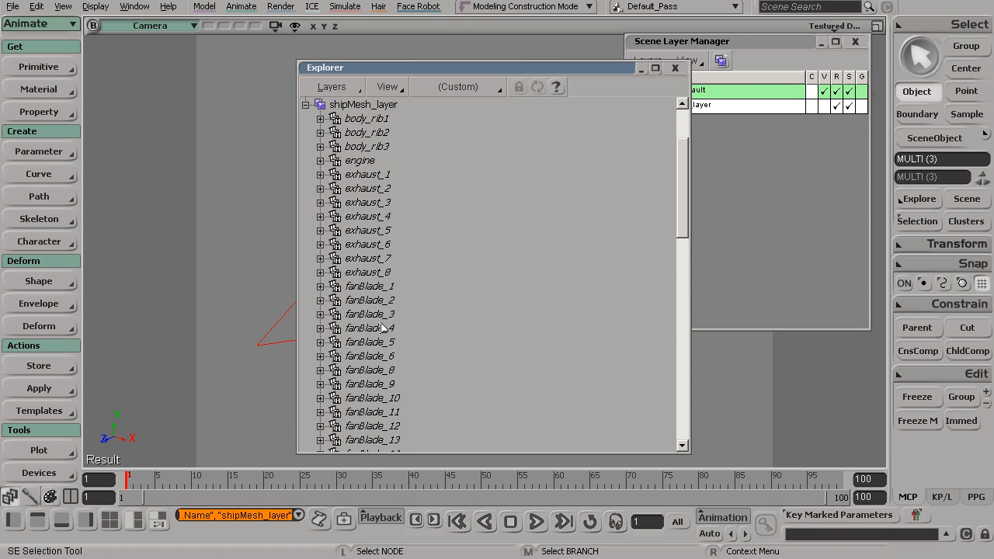
pyautogui.click(362, 216)
pyautogui.click(364, 258)
pyautogui.click(370, 287)
pyautogui.click(374, 314)
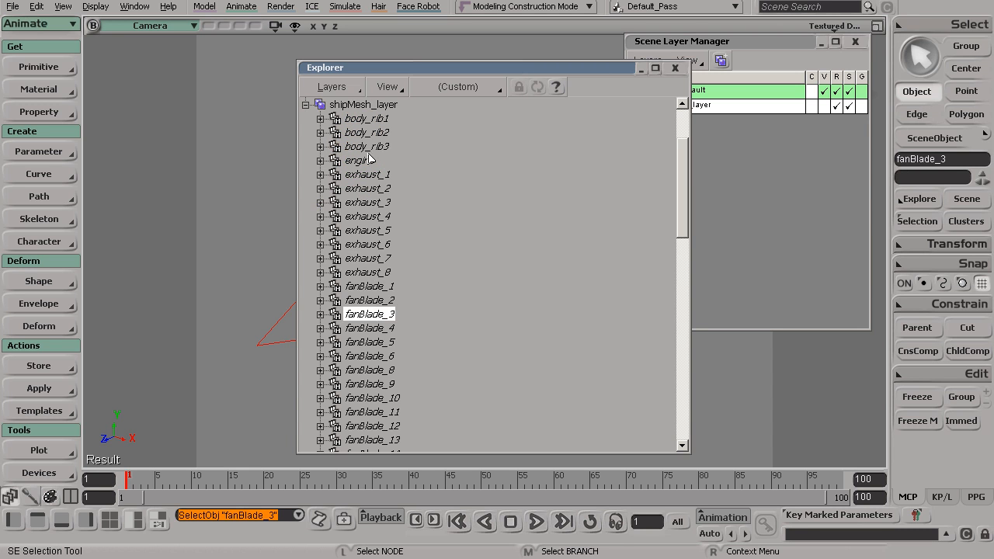
pyautogui.scroll(2, 368, 159)
pyautogui.click(306, 189)
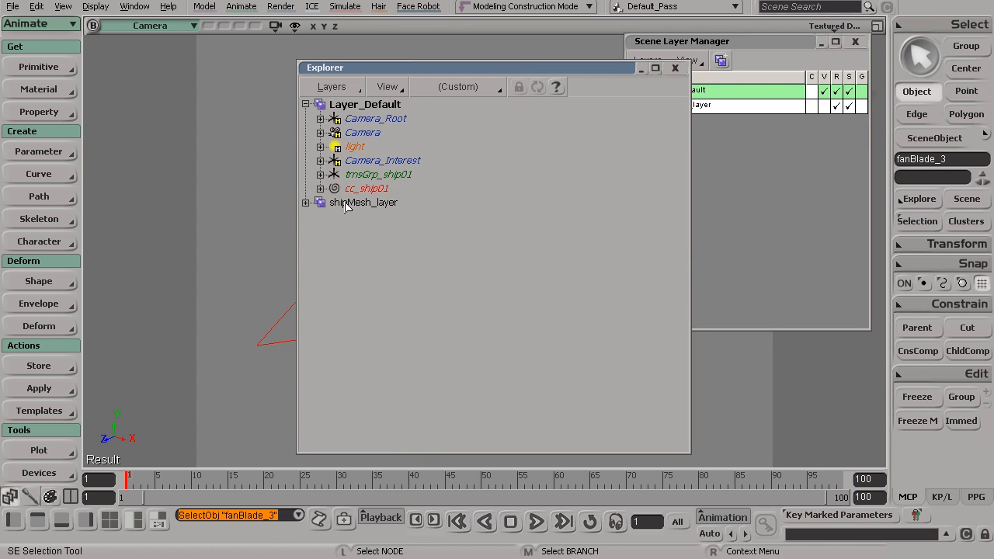
# Switch the Explorer's scope to Scene Root to examine the scene hierarchy, and close the Explorer
pyautogui.click(337, 88)
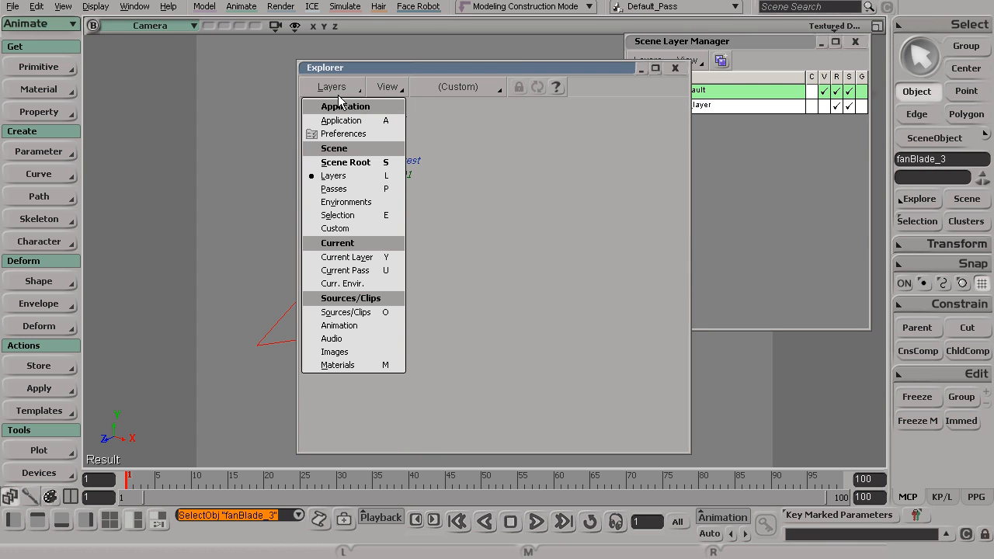
pyautogui.click(347, 164)
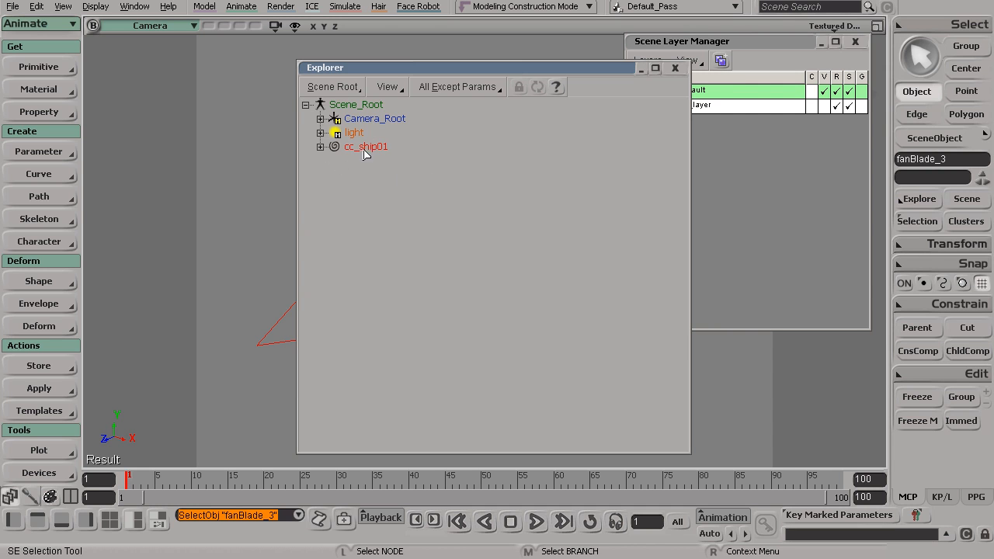
pyautogui.click(685, 72)
pyautogui.moveTo(588, 69); pyautogui.dragTo(471, 66)
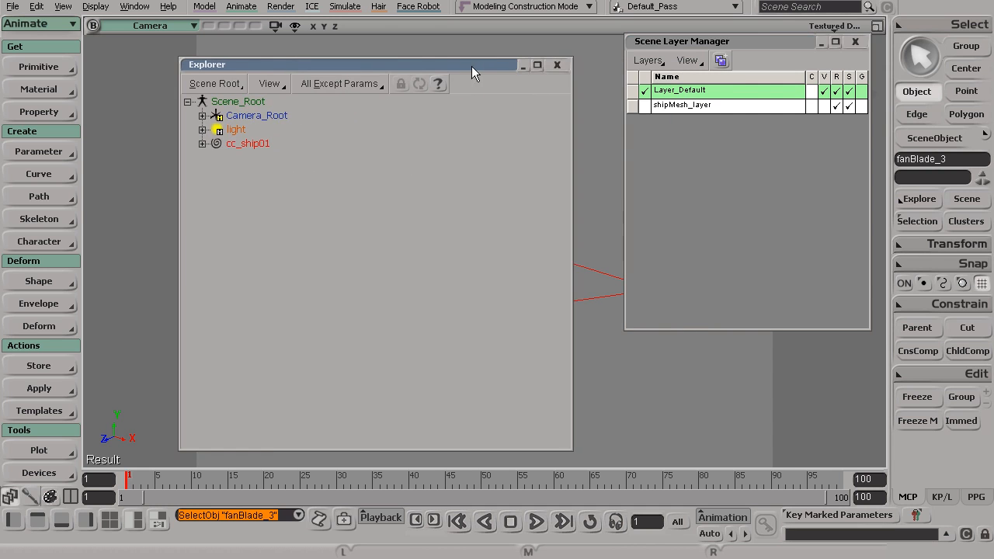
pyautogui.click(559, 68)
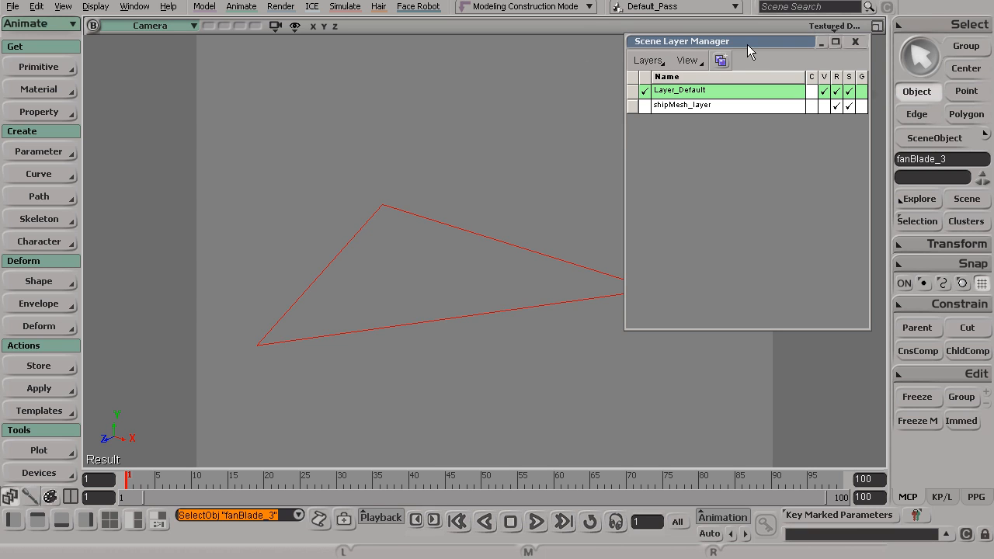
# Turn on view visibility for shipMesh_layer
pyautogui.moveTo(748, 45); pyautogui.dragTo(691, 56)
pyautogui.click(768, 117)
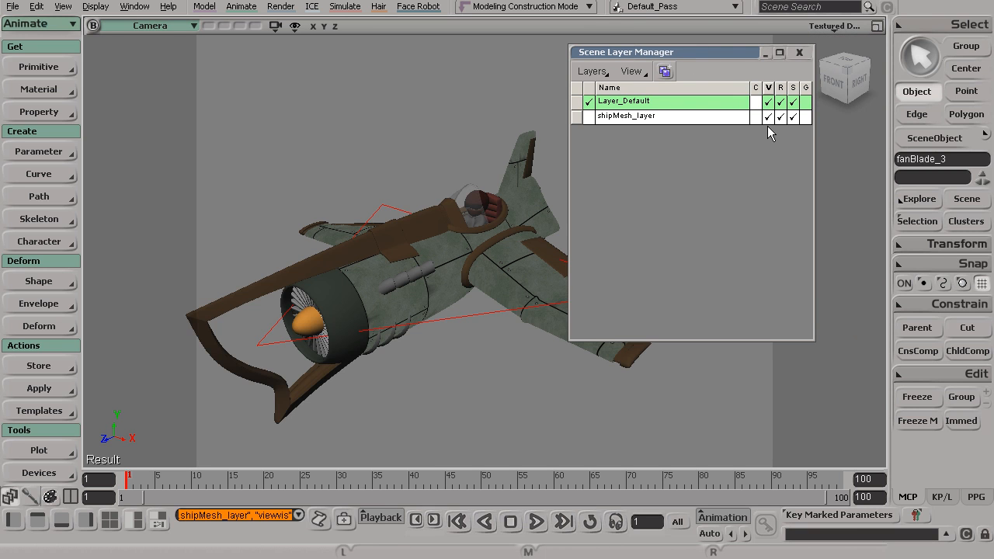
# Move and roll up the Scene Layer Manager to uncover the ship, and select the cc_ship01 control curve
pyautogui.doubleClick(712, 50)
pyautogui.moveTo(712, 51); pyautogui.dragTo(647, 55)
pyautogui.doubleClick(646, 55)
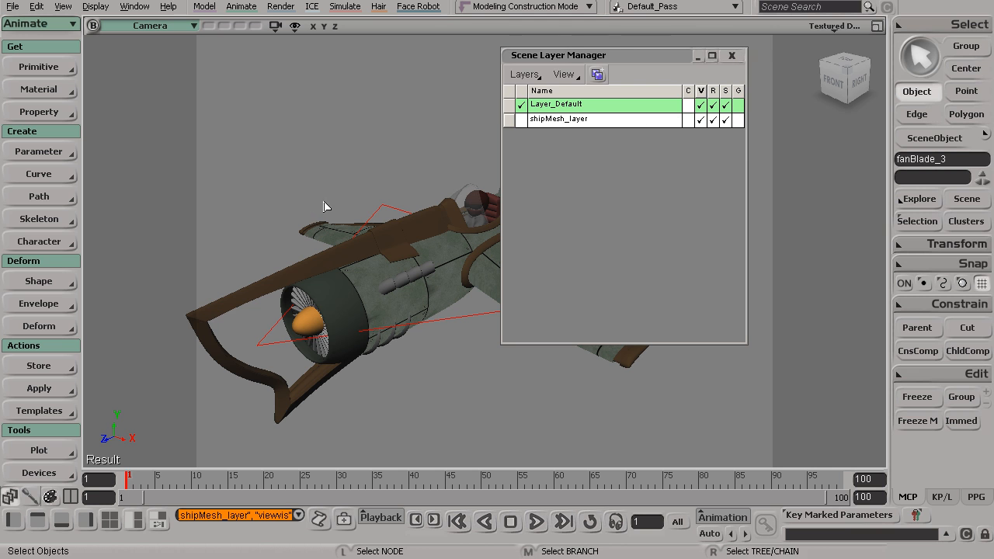
pyautogui.doubleClick(657, 54)
pyautogui.click(657, 299)
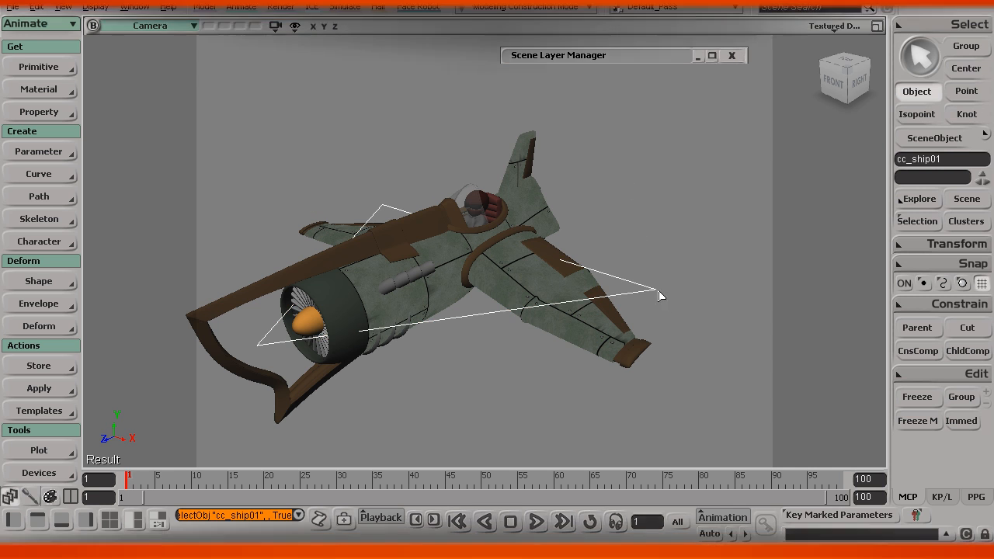